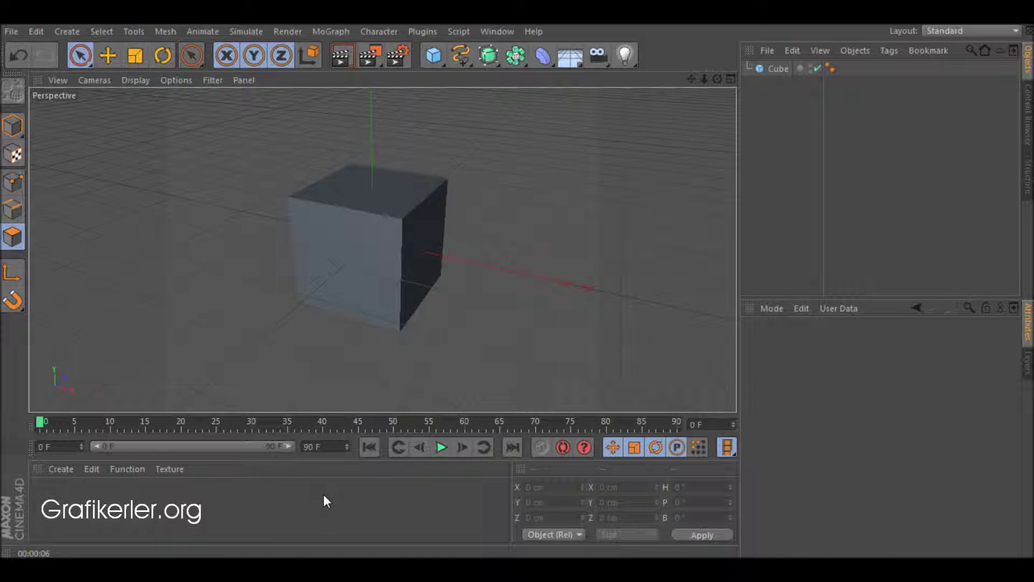
Create material Mat, open it in the Material Editor with a large preview, and enable Transparency
double_click(322, 493)
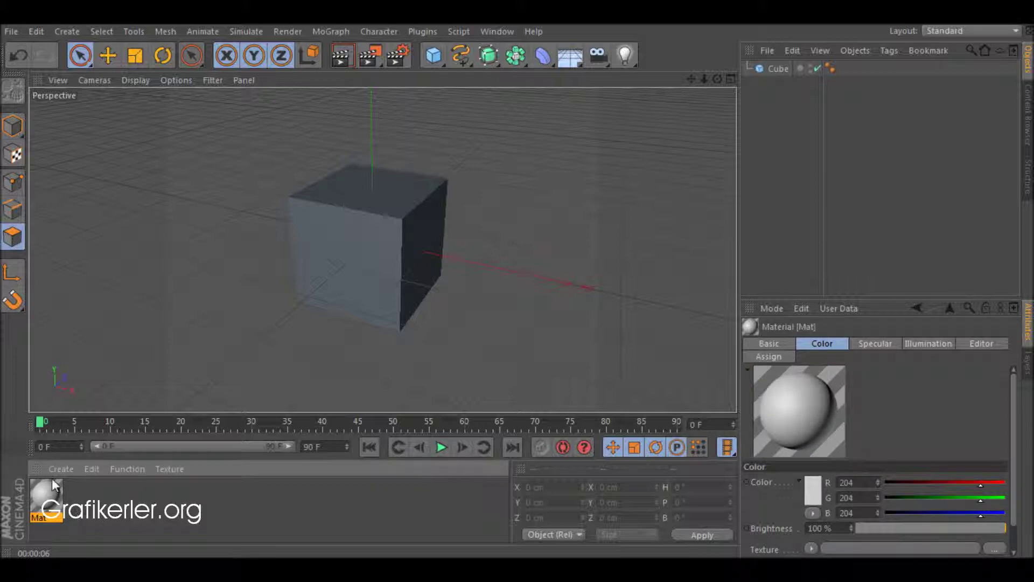
double_click(54, 485)
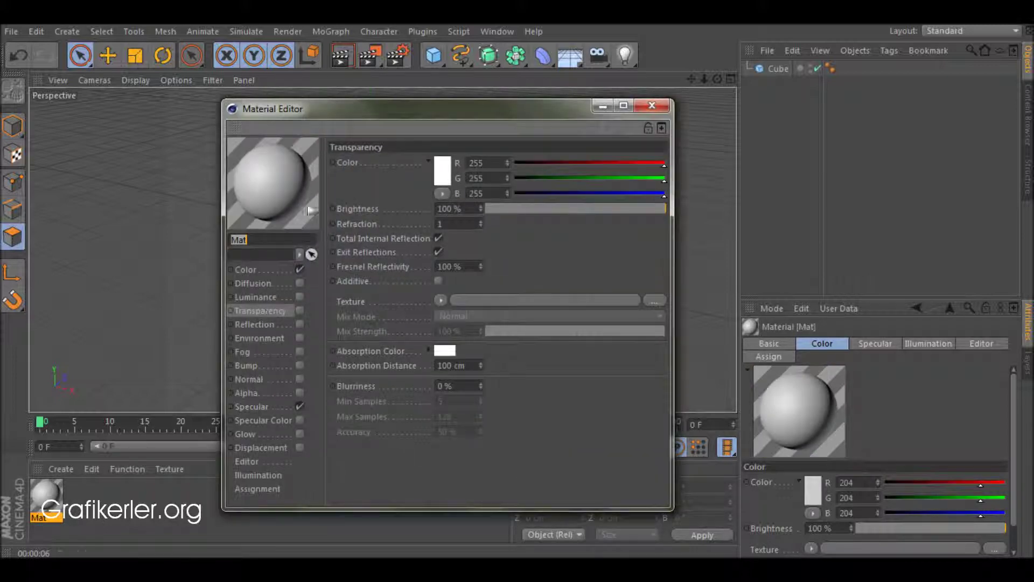
right_click(310, 210)
left_click(323, 132)
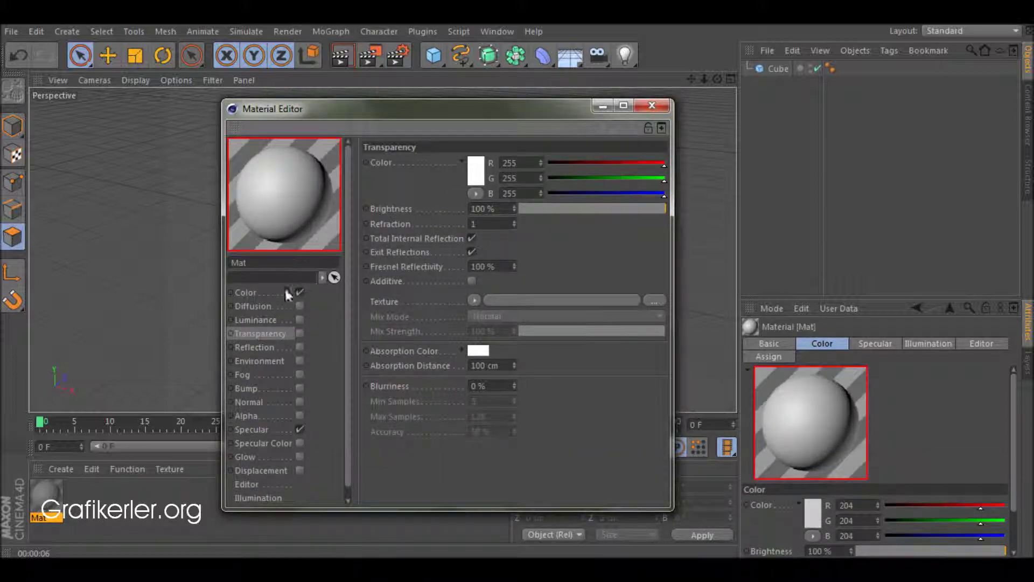
left_click(299, 334)
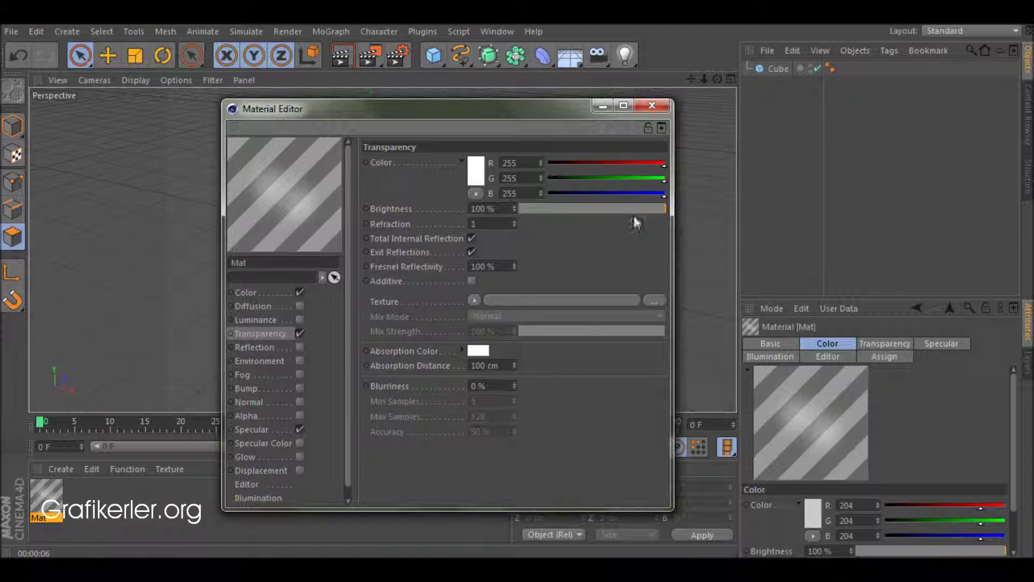
left_click_drag(656, 212, 624, 212)
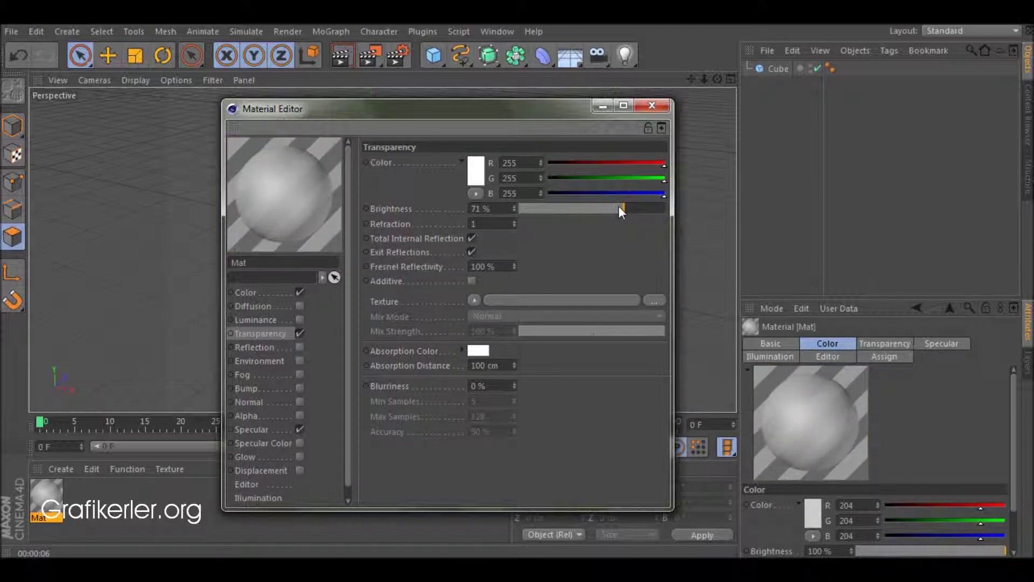
left_click_drag(635, 208, 714, 208)
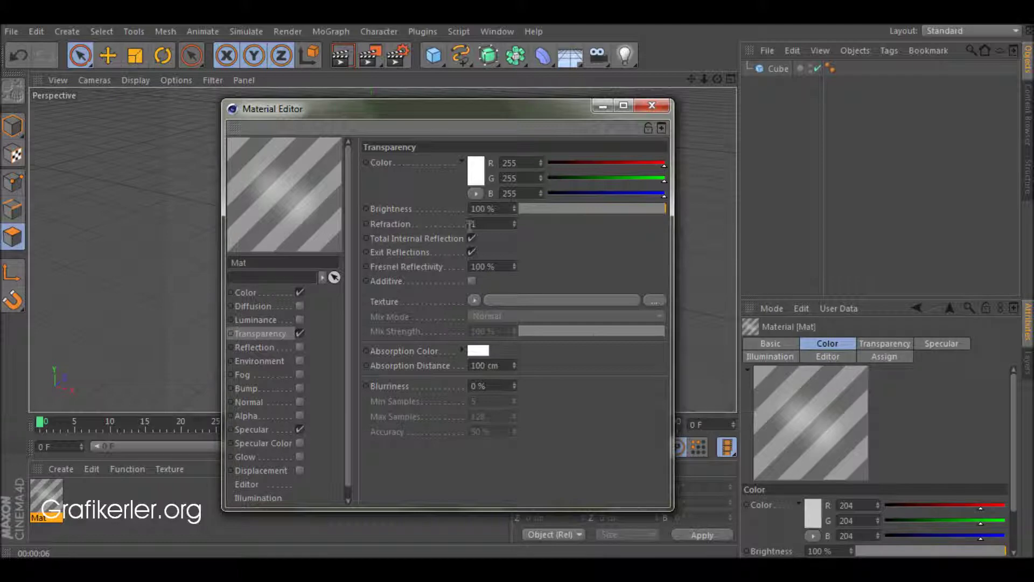
double_click(486, 224)
Confirm a refraction index of 1.43 for Mat's transparency
key("Return")
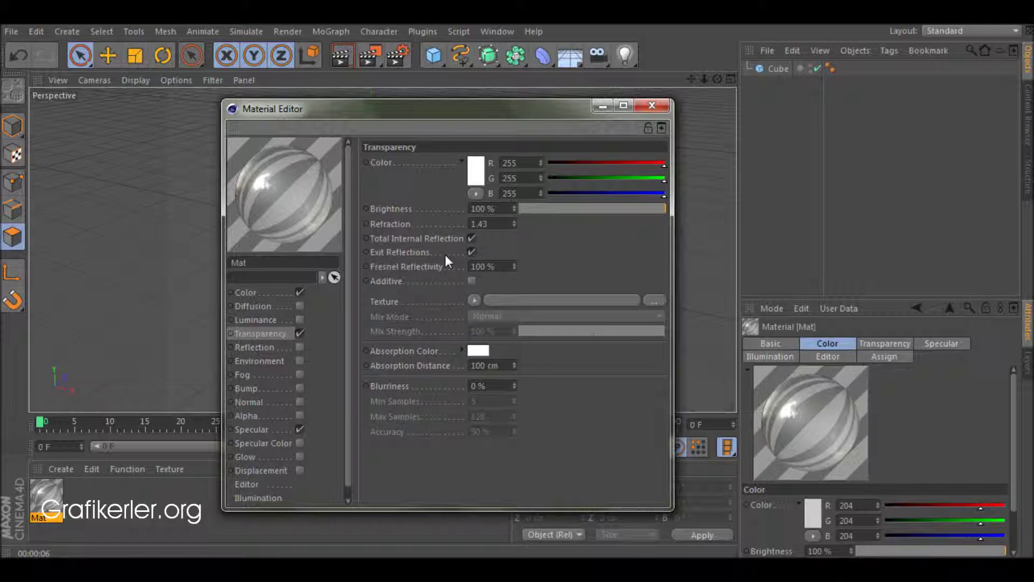
Try toggling internal and exit reflections and Fresnel reflectivity 50%/100%, then enable Additive transparency
left_click(471, 238)
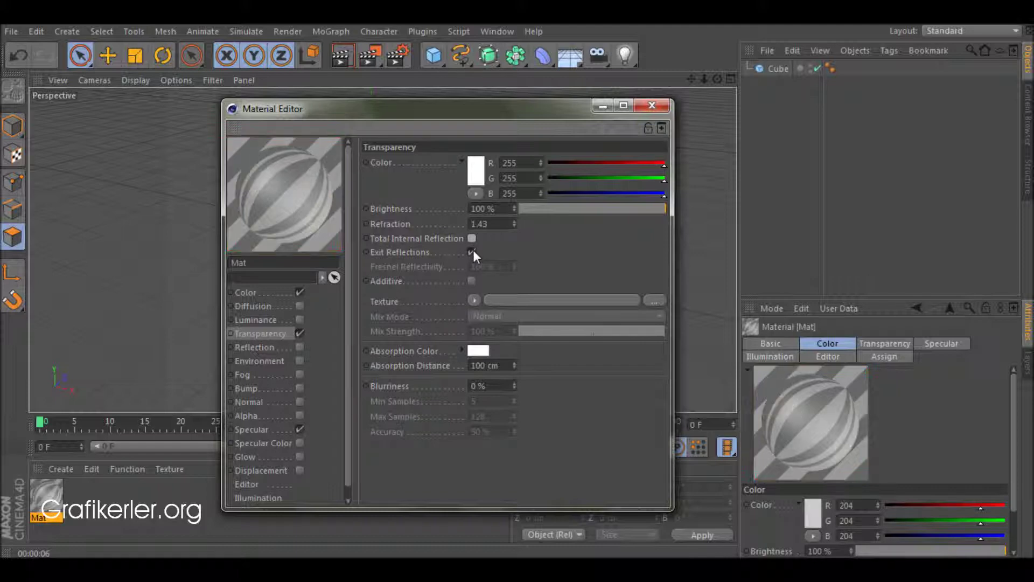
left_click(472, 251)
left_click(472, 238)
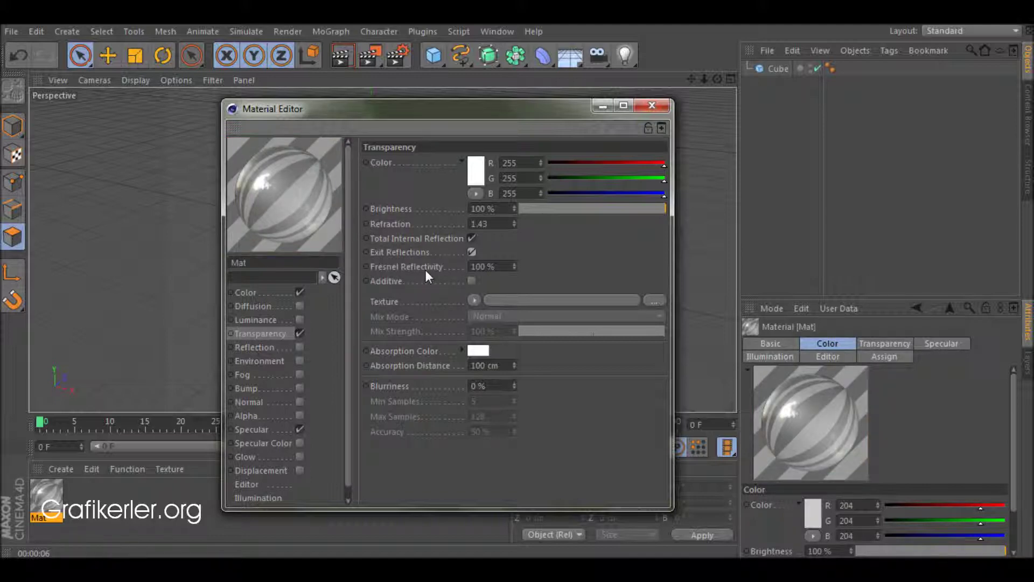
left_click_drag(515, 266, 515, 268)
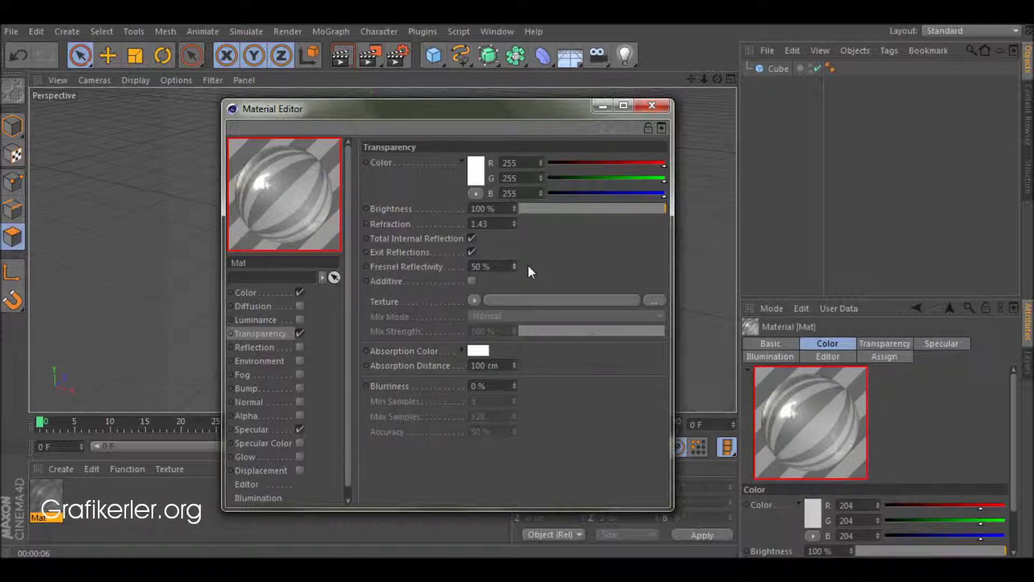
left_click_drag(515, 266, 515, 263)
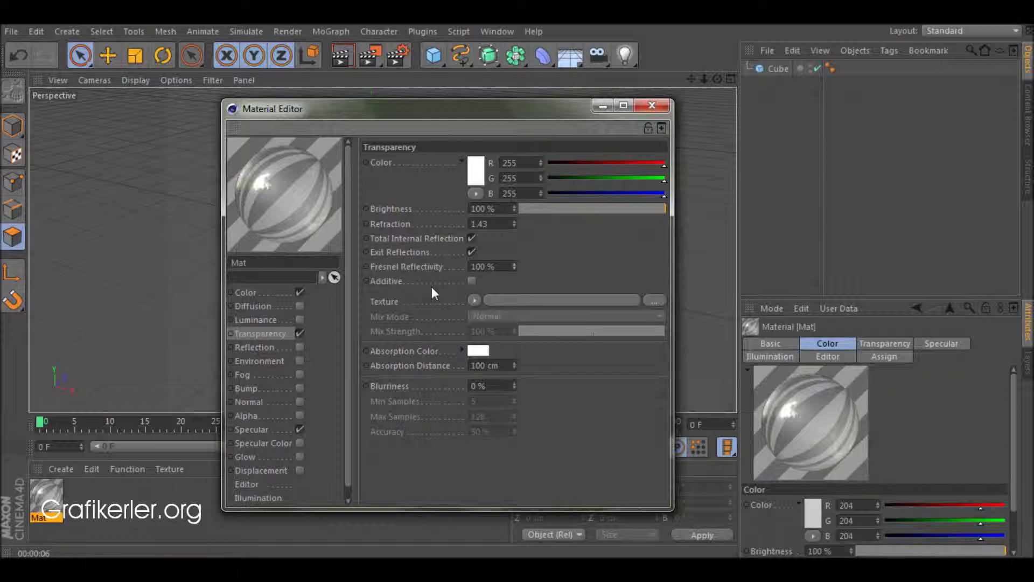
left_click(472, 281)
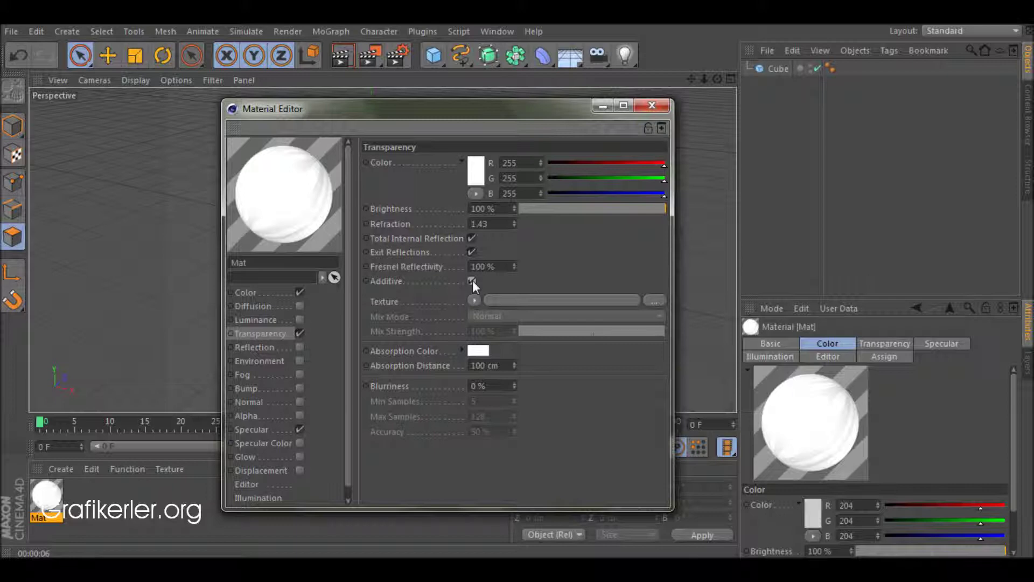
Turn Additive transparency off again and browse for a transparency texture image
left_click(471, 280)
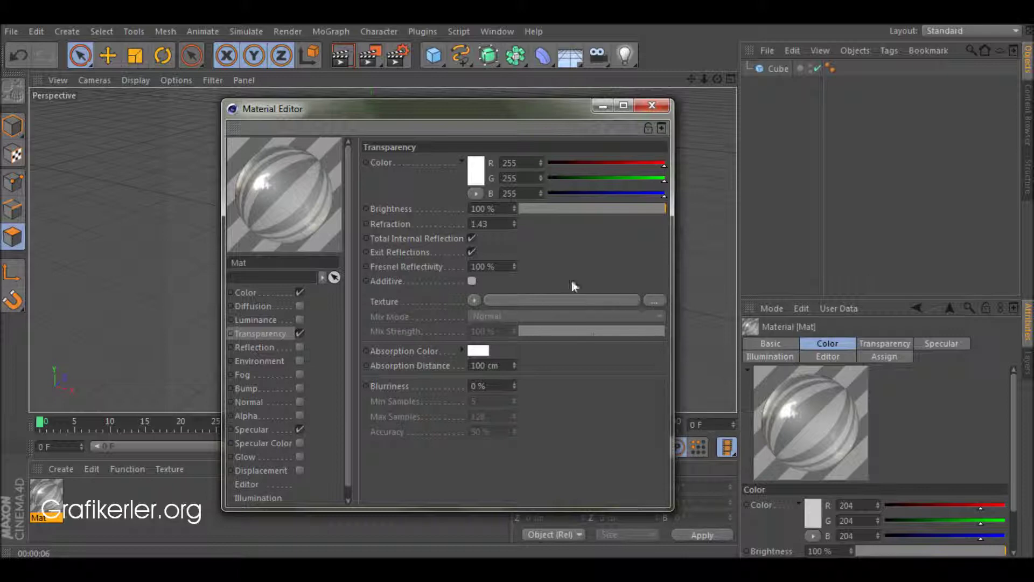
left_click(633, 301)
Load logo1.png as Mat's transparency texture without copying it into the project
left_click(500, 380)
double_click(501, 378)
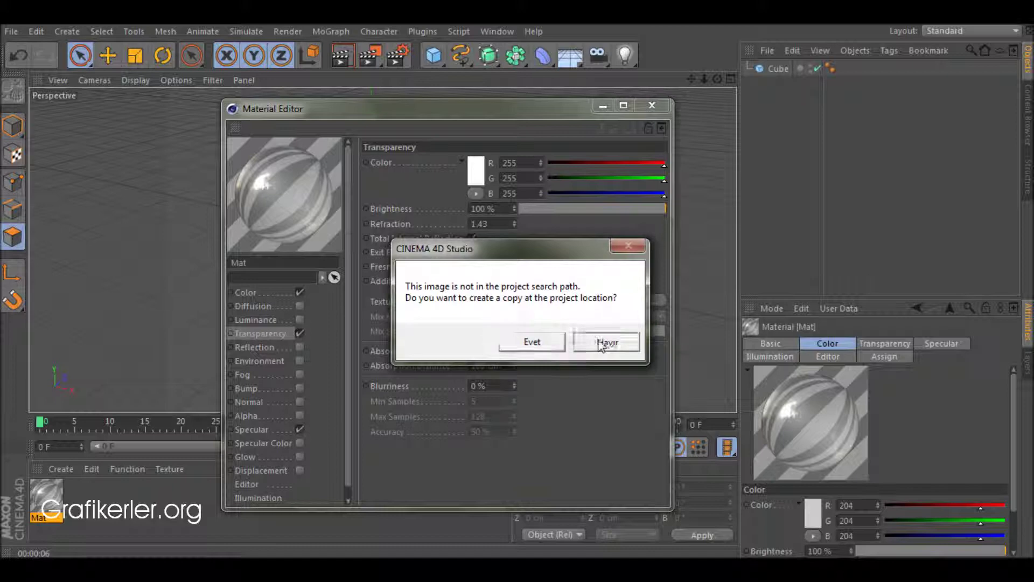
left_click(604, 341)
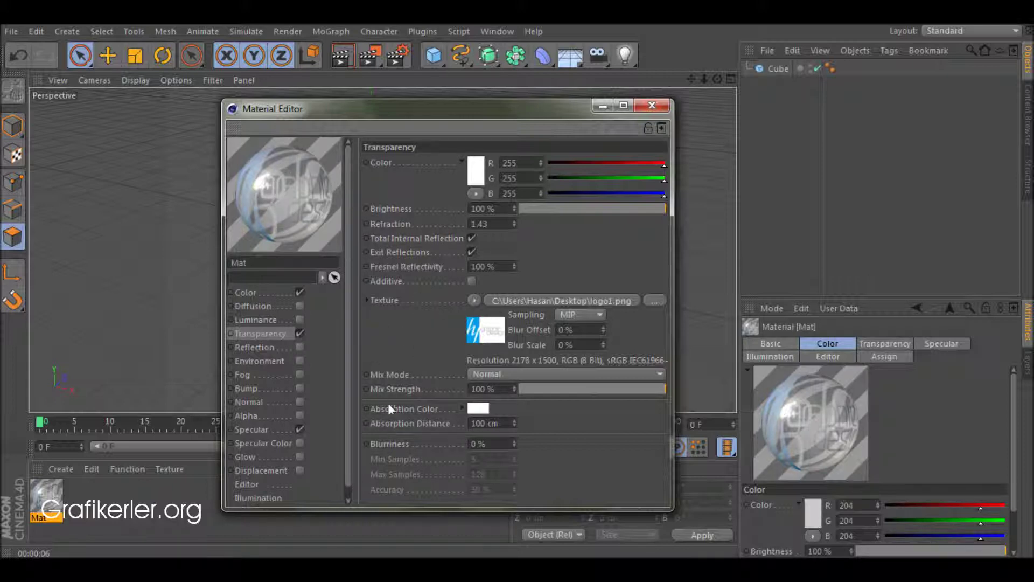
Apply the Mat material to the cube and orbit the viewport around it
left_click(599, 110)
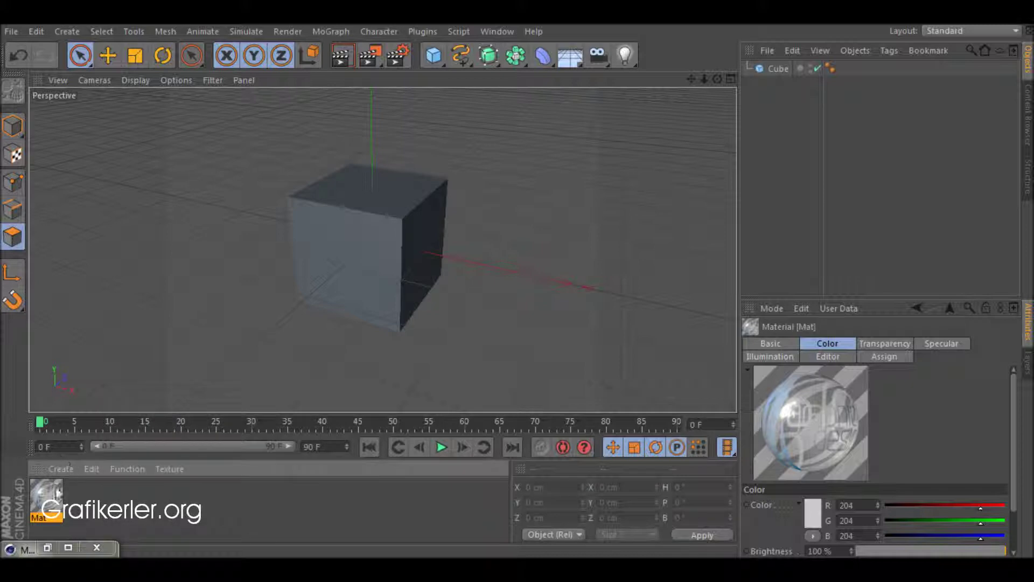
left_click_drag(85, 405, 369, 229)
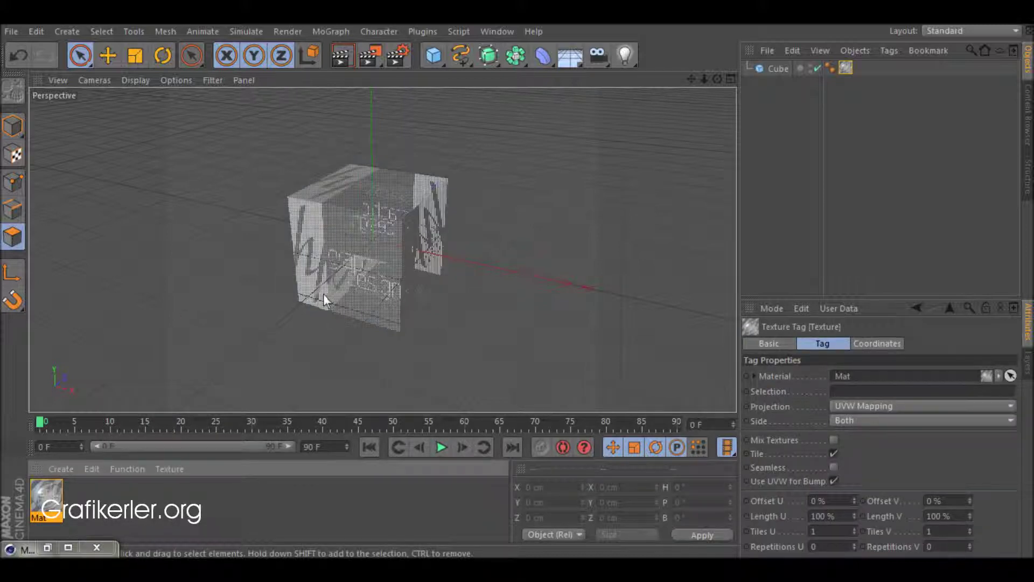
scroll(321, 289, "up", 3)
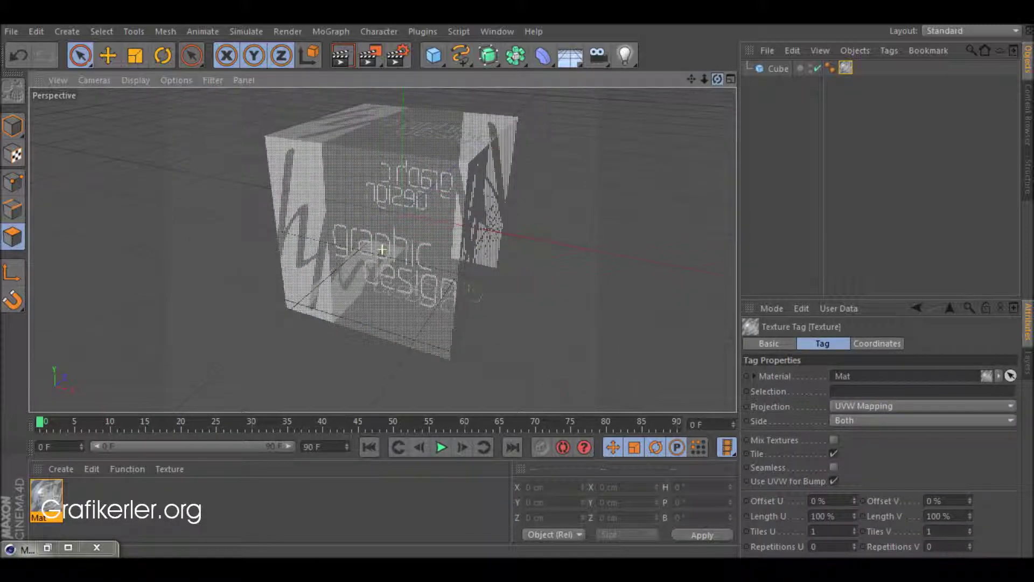
left_click_drag(717, 78, 673, 108)
left_click_drag(382, 249, 382, 250)
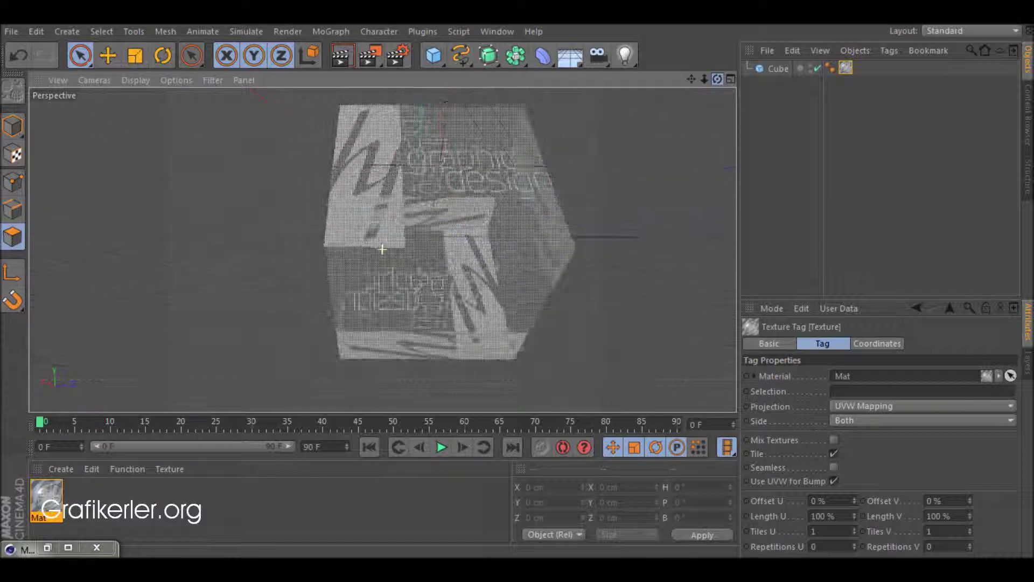
left_click_drag(382, 250, 383, 250, "alt")
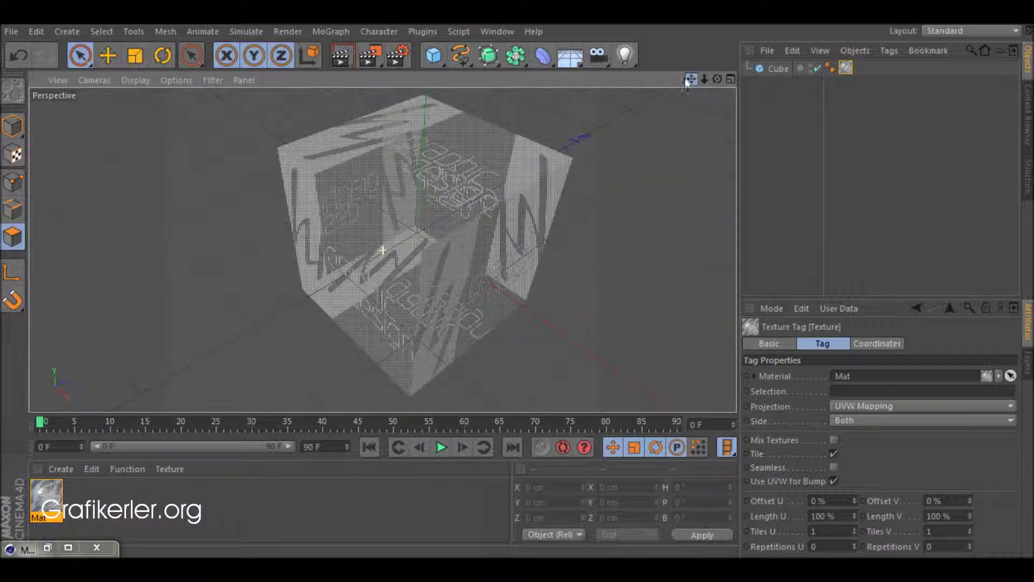
Render the viewport and orbit the glass cube showing the logo lettering
left_click(344, 62)
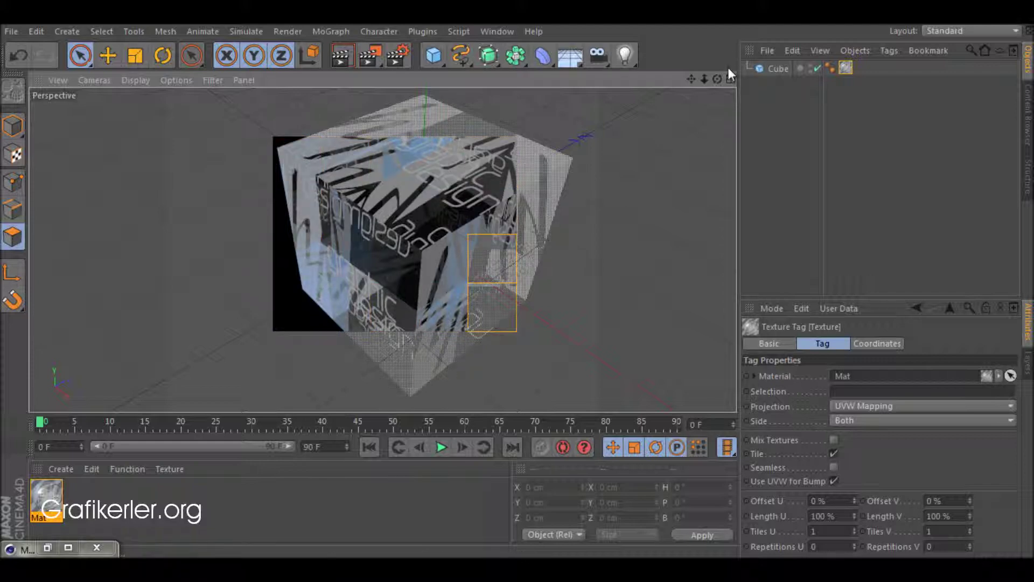
left_click_drag(718, 79, 382, 249)
left_click_drag(382, 249, 382, 249, "alt")
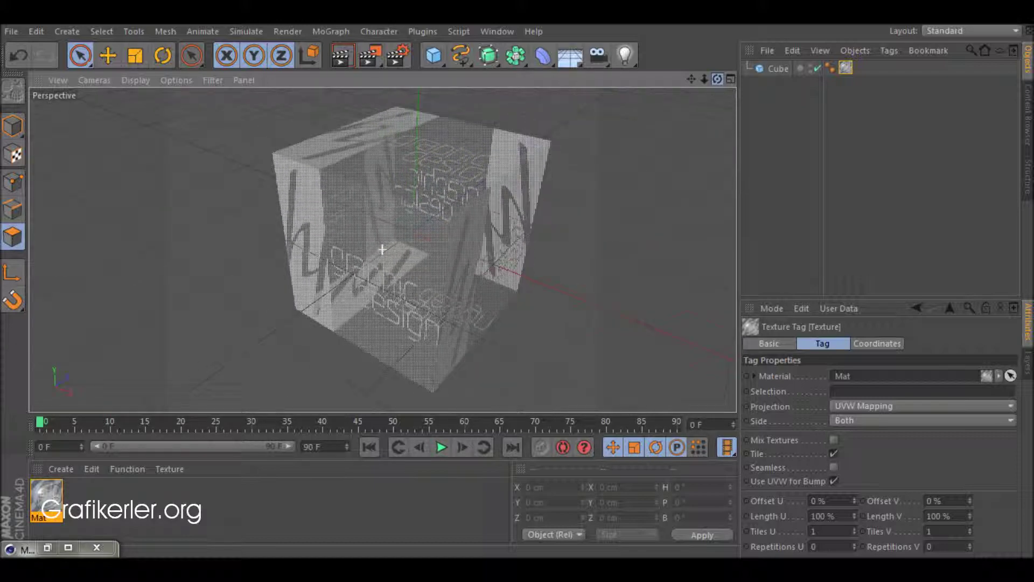